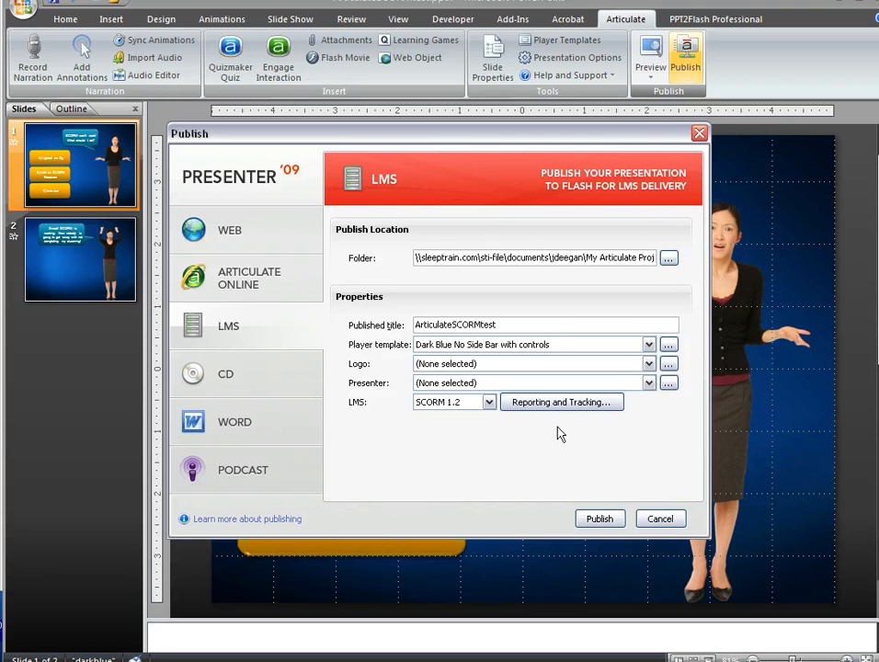
- Report status to the LMS as Passed/Incomplete with tracking by number of slides viewed, and leave the publish settings without publishing
click(579, 405)
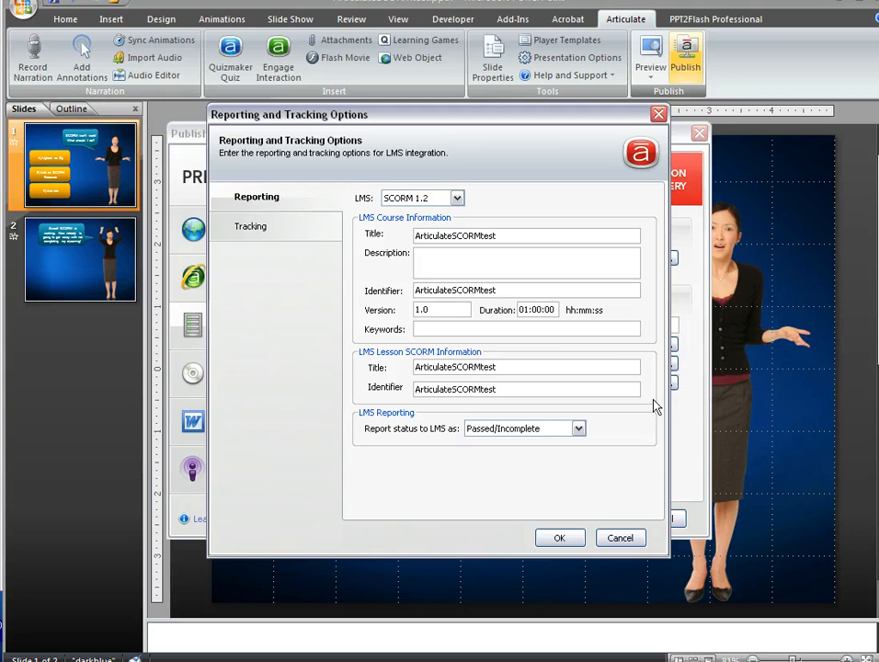
click(511, 430)
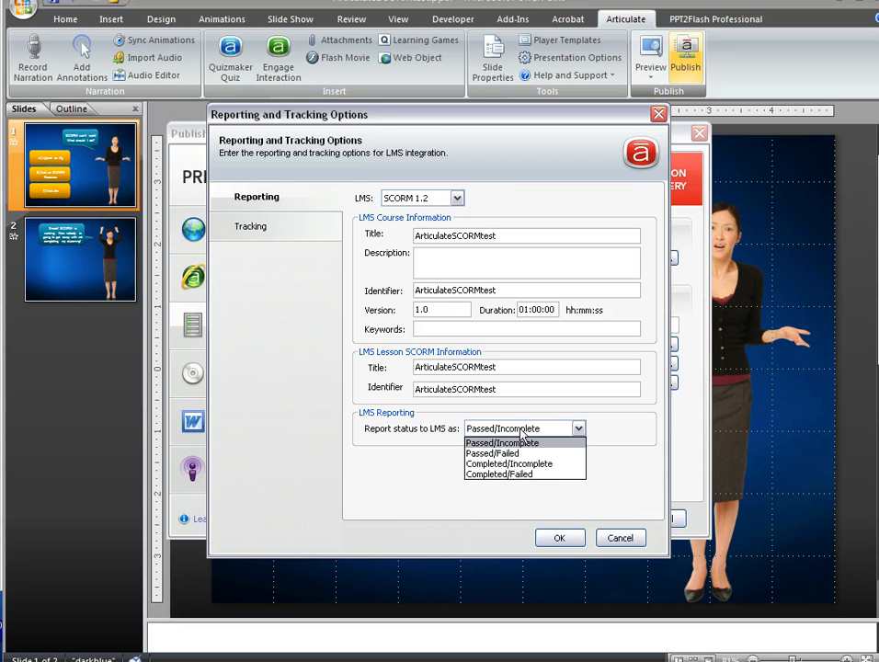
click(520, 441)
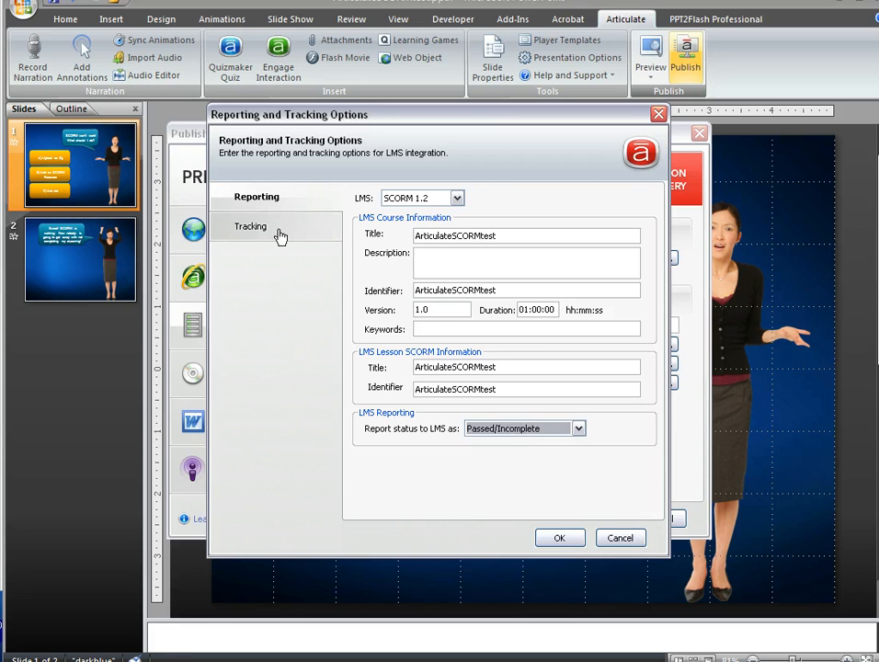
click(281, 238)
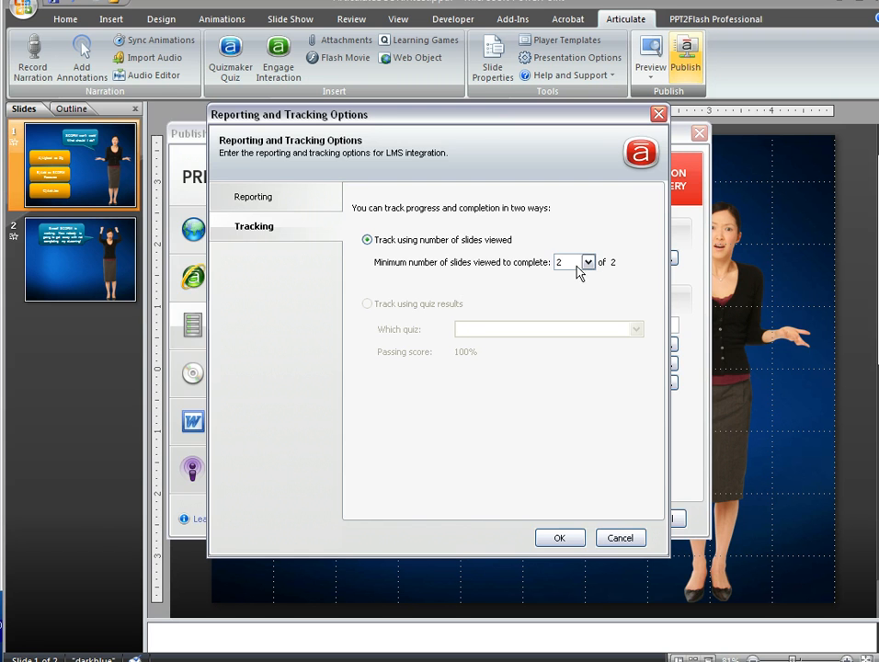
click(562, 540)
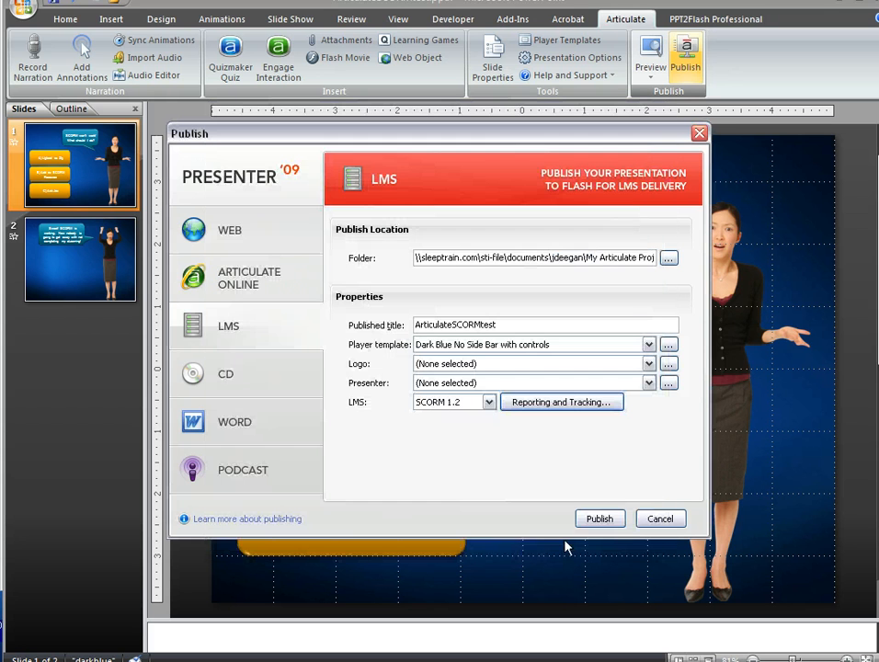
click(661, 520)
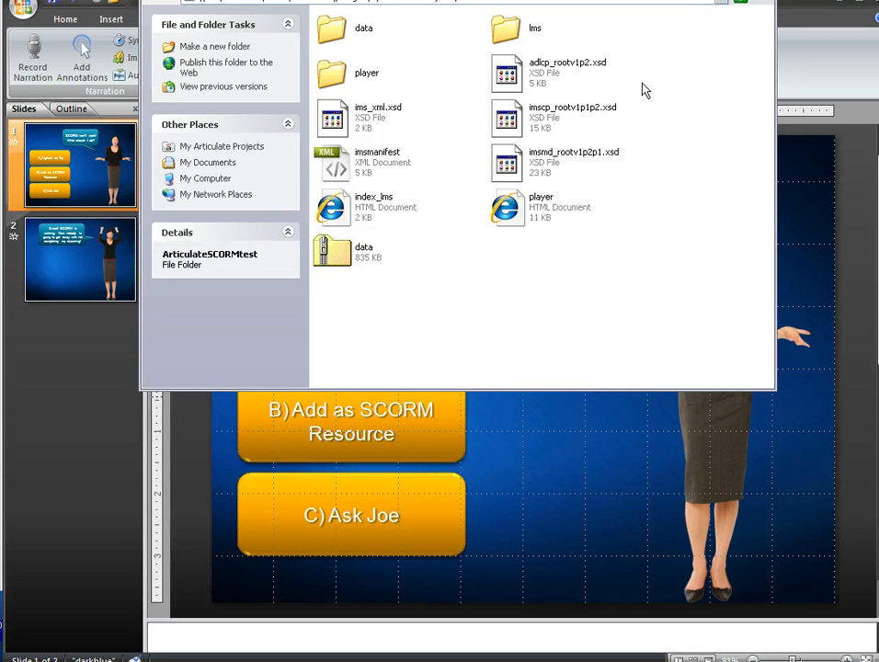
- Check the published ArticulateSCORMtest files for the zipped data package and switch to the Moodle course CF101 in the browser
mouse_move(349, 268)
click(643, 661)
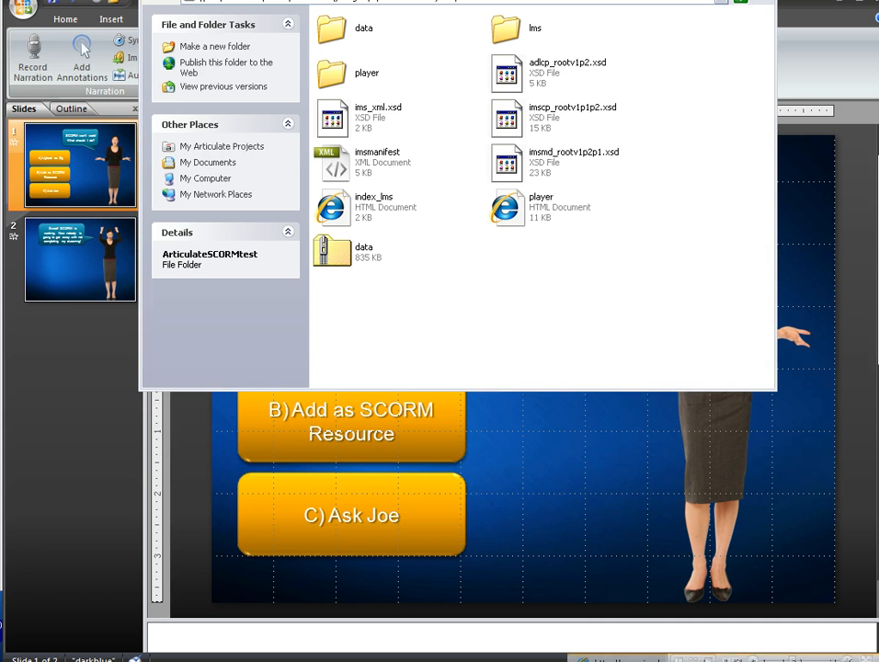
click(662, 659)
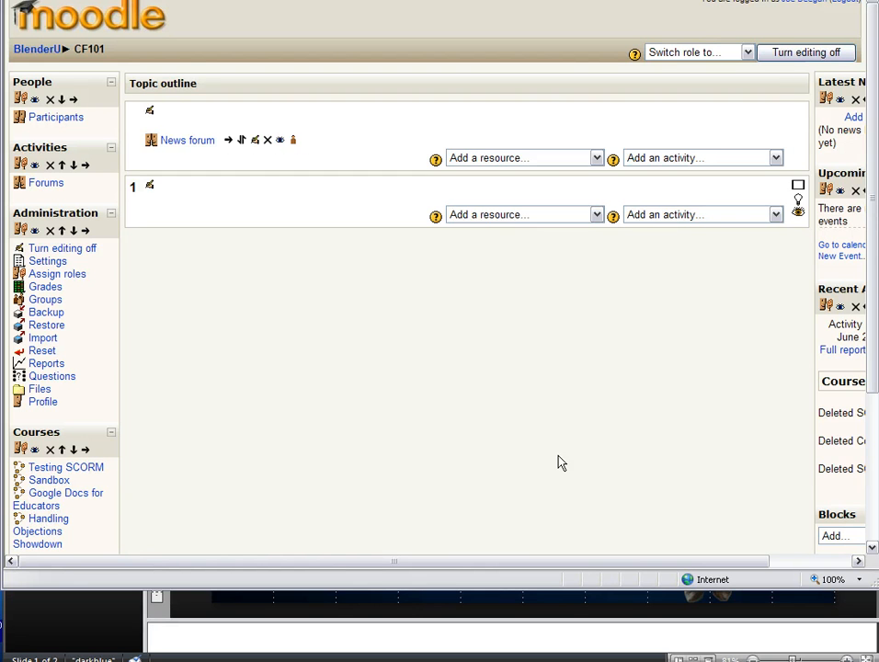
click(694, 217)
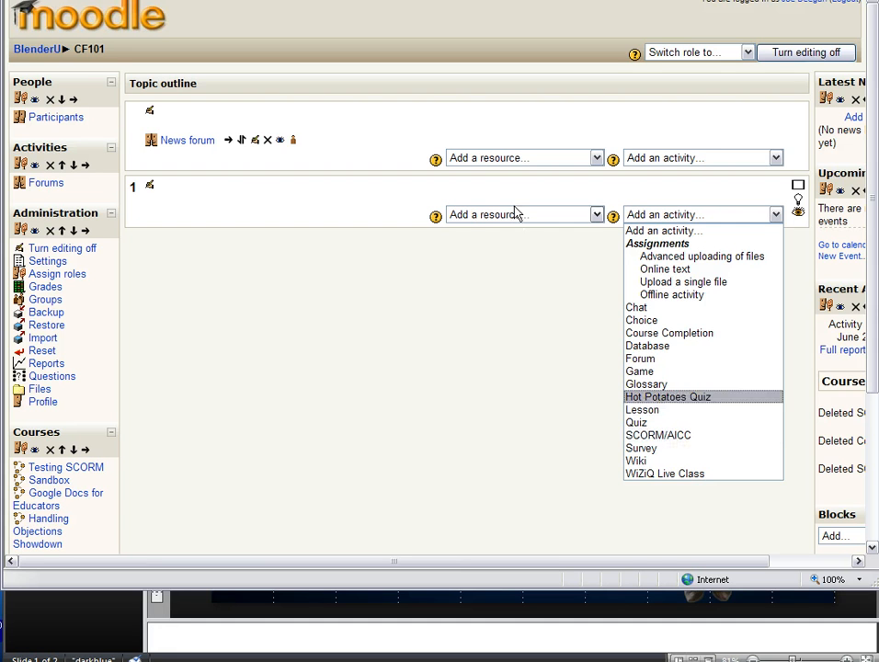
click(468, 217)
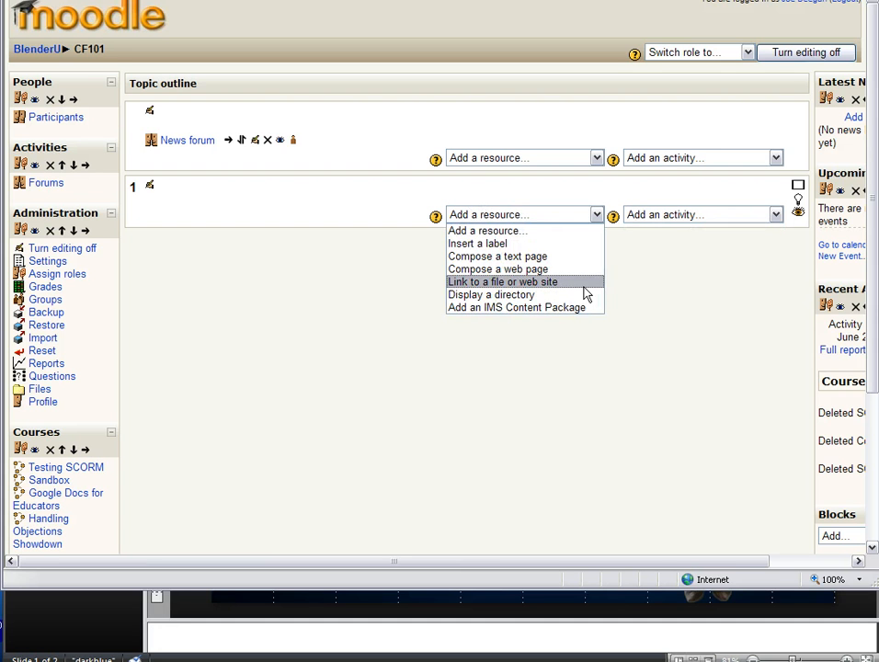
click(669, 235)
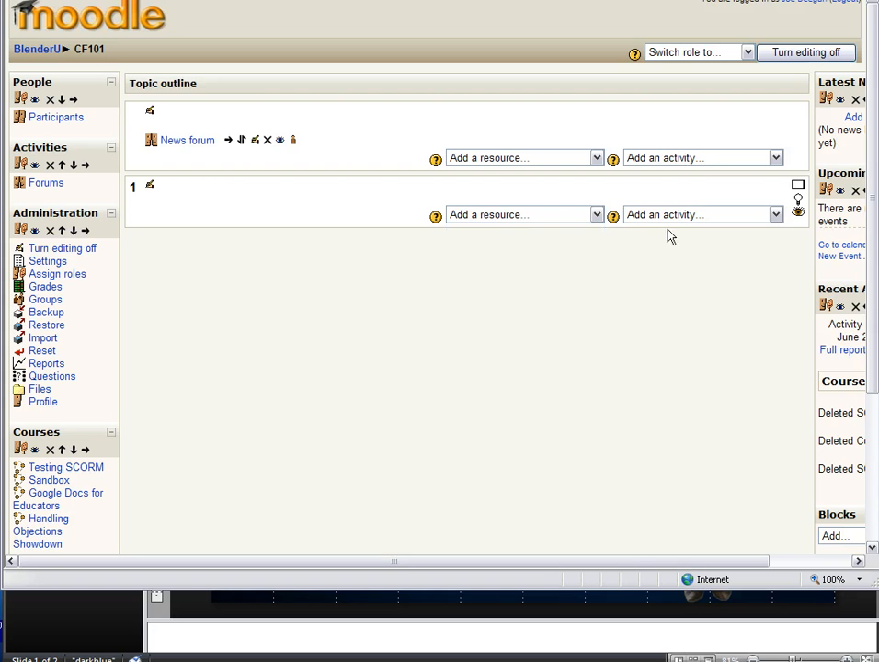
- Add a SCORM/AICC activity to topic 1, with "Test" as both its name and its summary
click(673, 217)
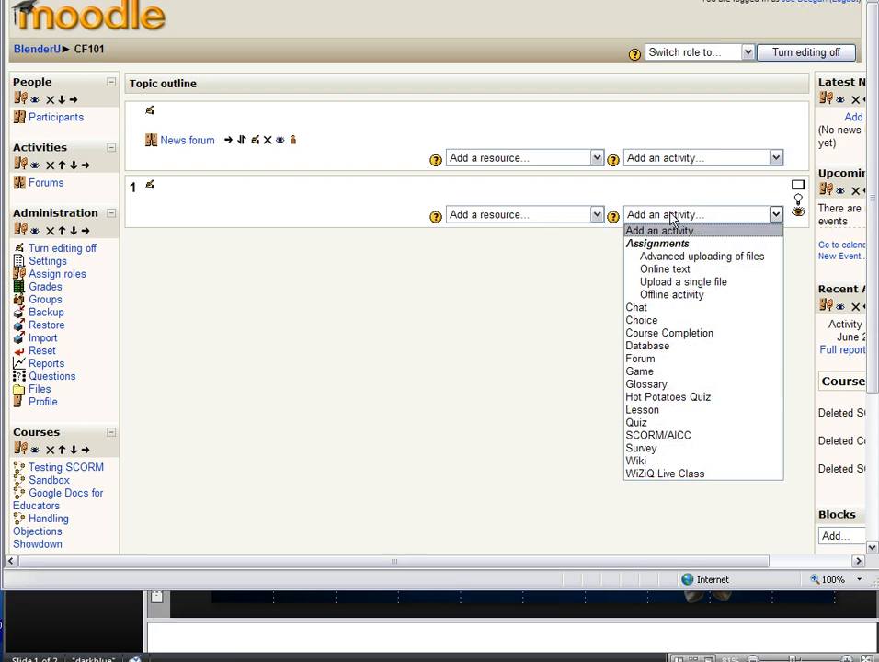
click(680, 437)
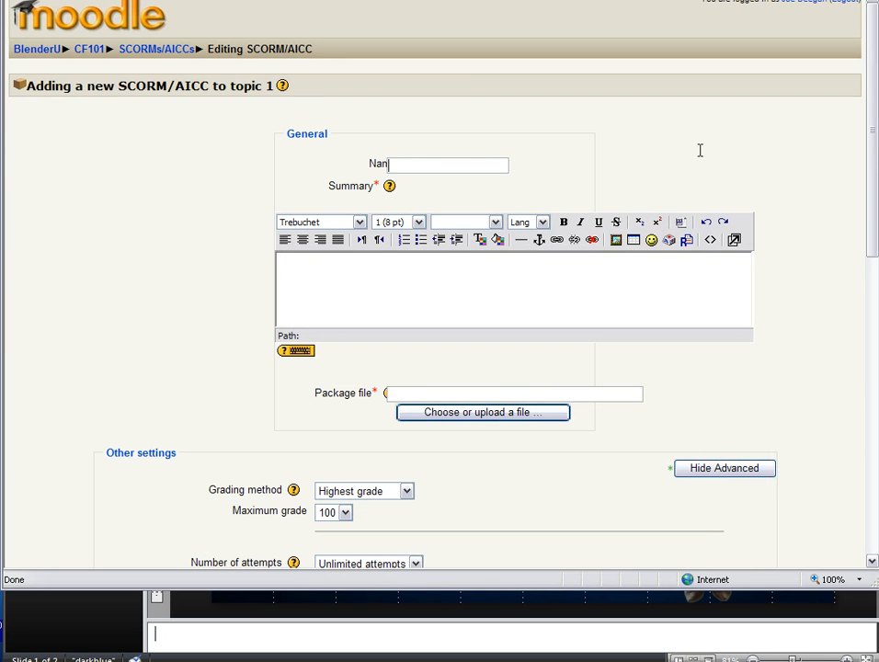
text(Test)
click(511, 298)
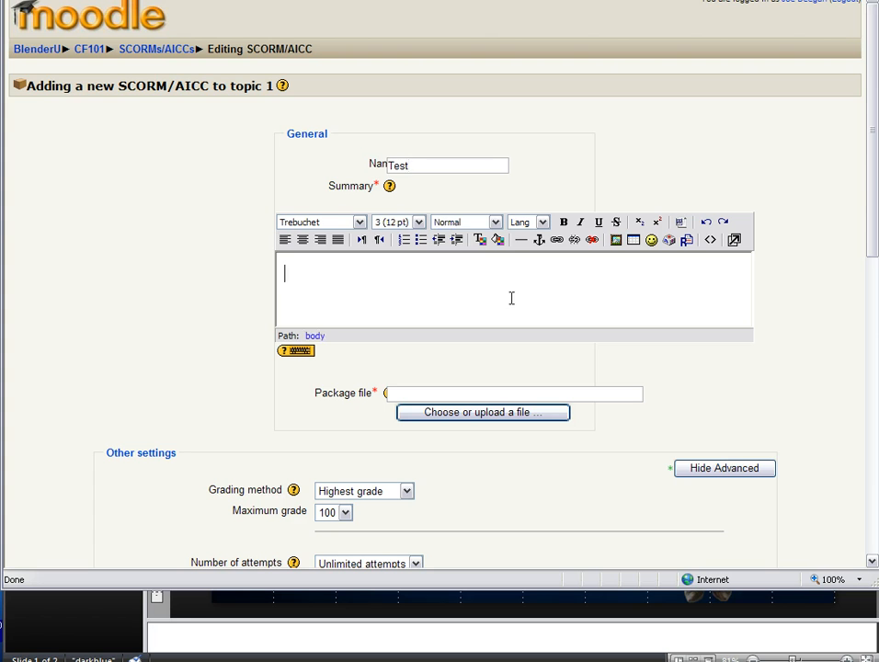
text(Test)
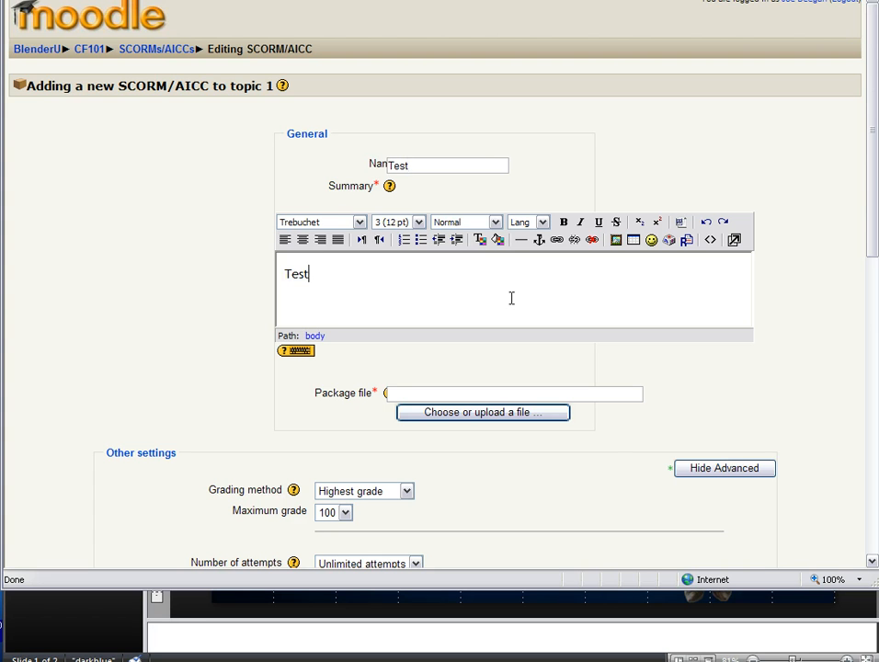
- Upload the zipped data package to the course files and choose data.zip as the activity's package file
click(525, 414)
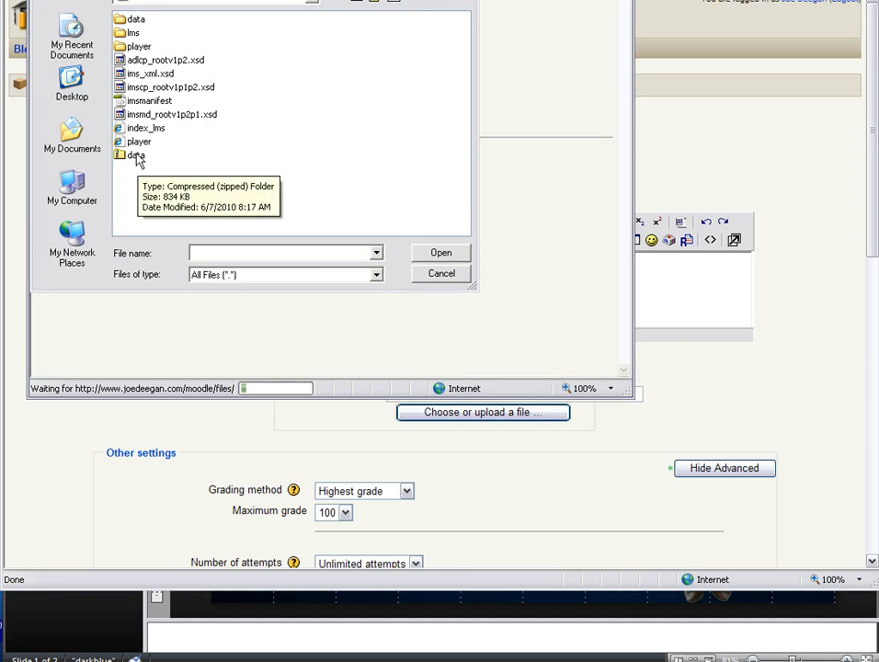
double_click(137, 158)
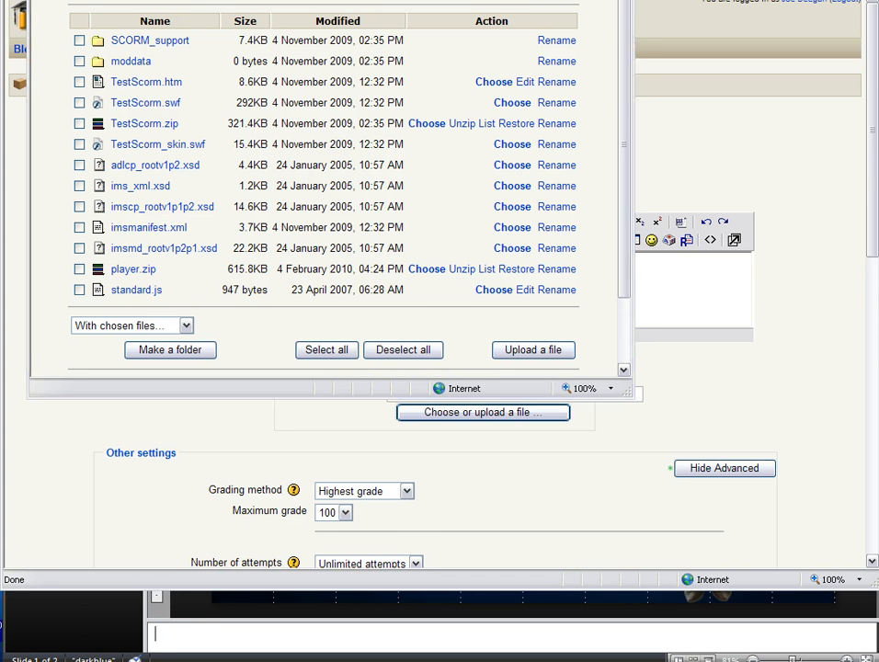
click(529, 354)
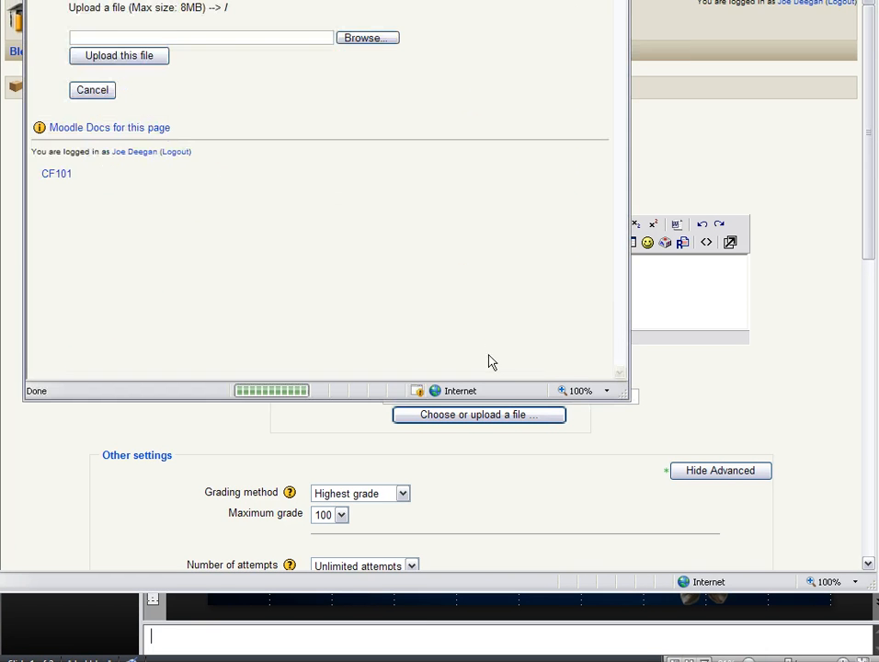
click(376, 37)
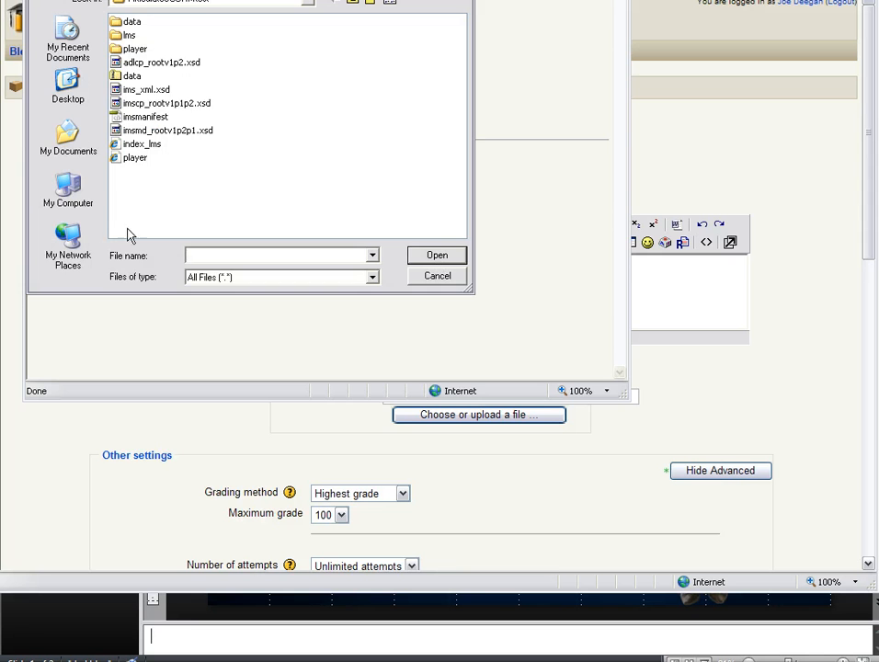
double_click(131, 76)
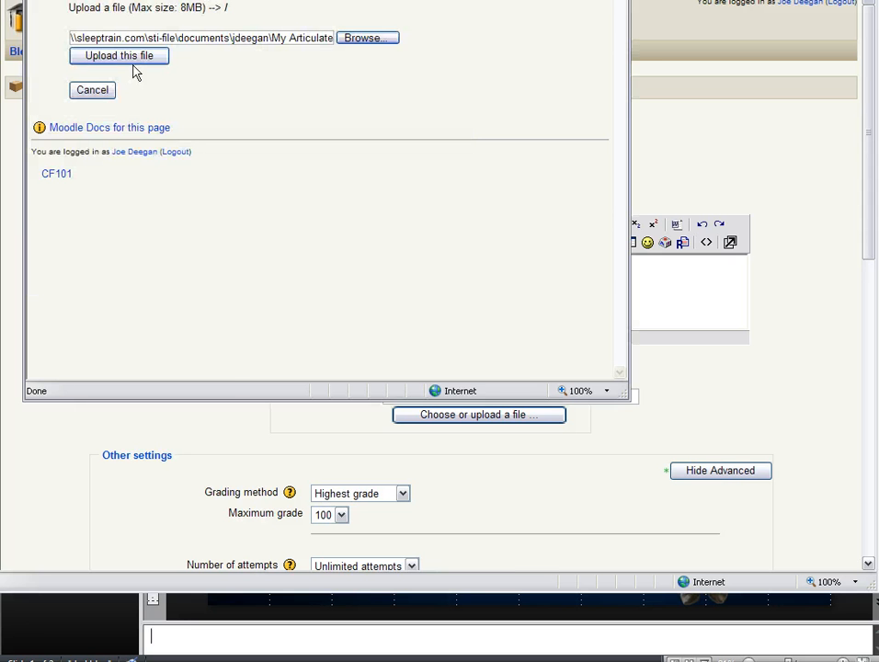
click(129, 57)
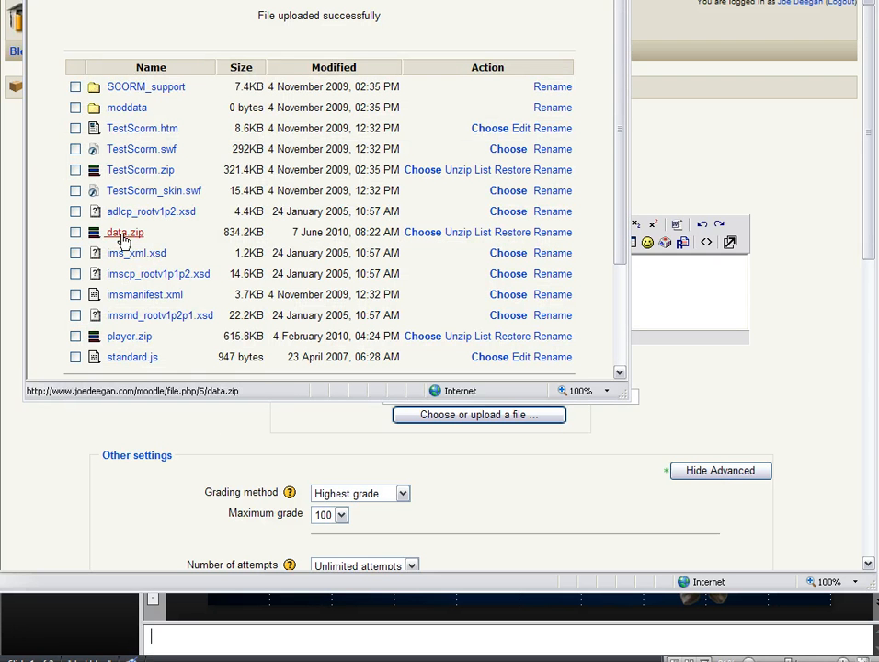
click(430, 235)
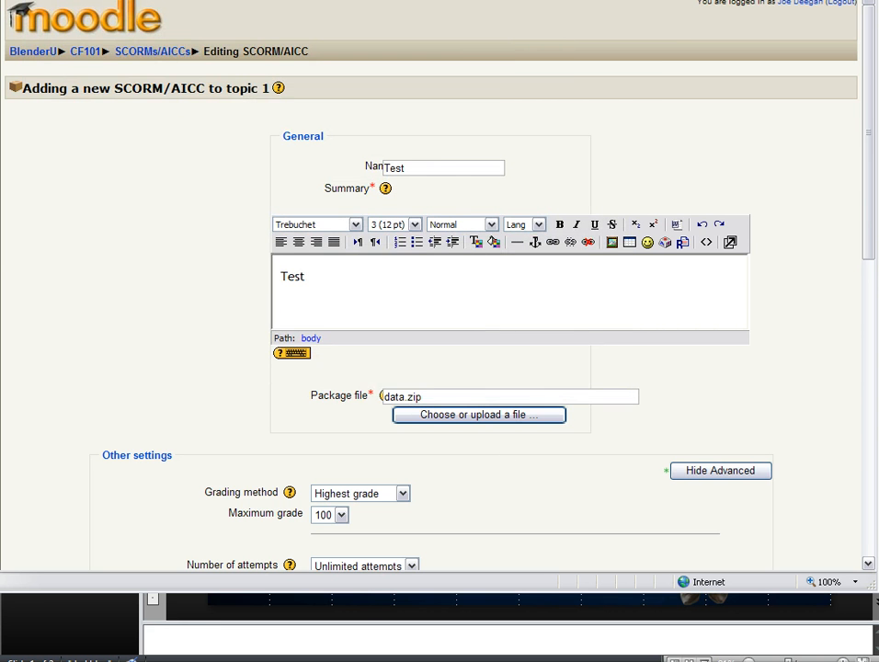
- Set the SCORM activity's grading method to Learning Objects
drag(872, 225, 869, 308)
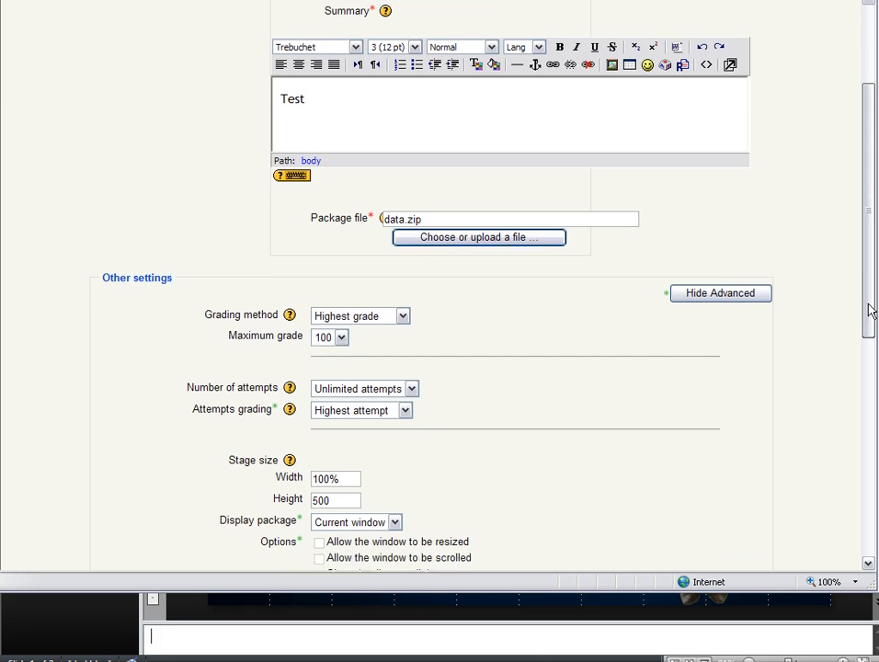
click(401, 316)
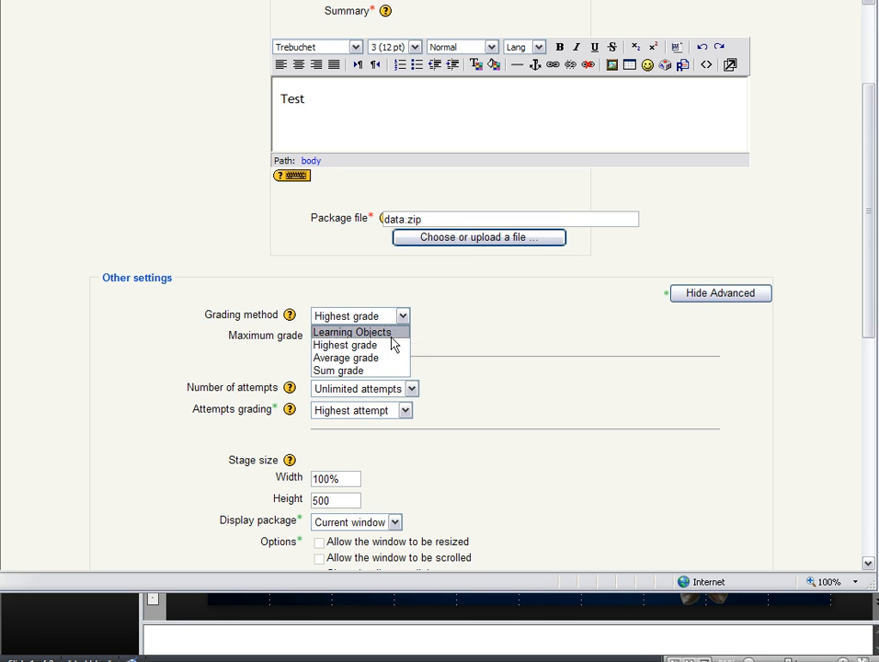
click(393, 333)
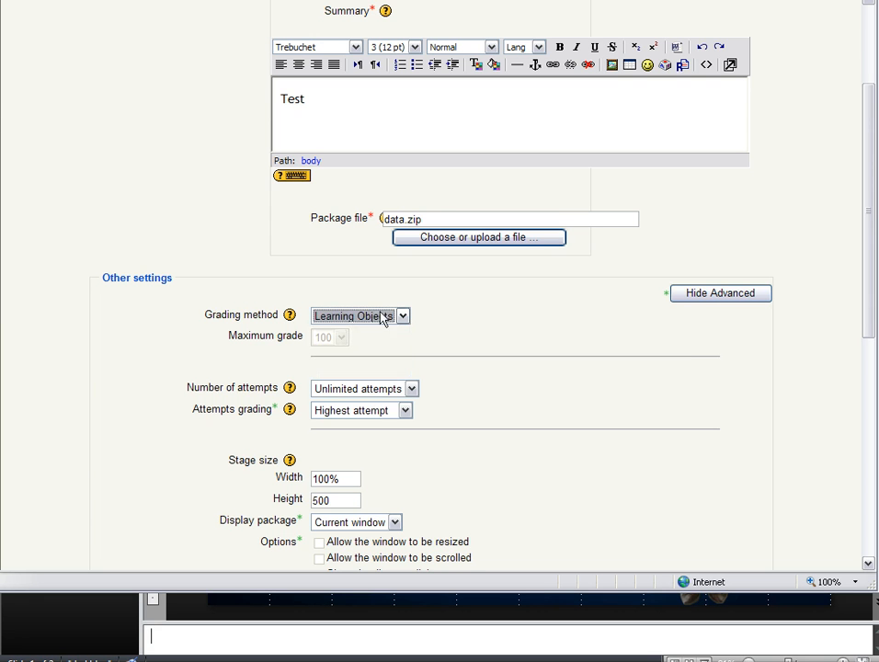
click(449, 319)
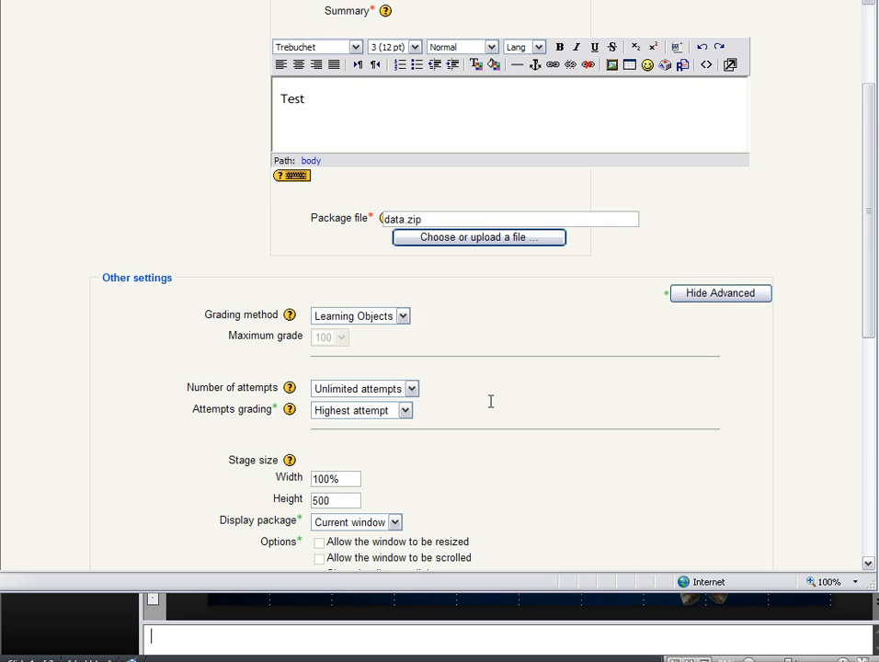
- Leave the remaining SCORM settings at their defaults, save the activity and return to the course
scroll(492, 401, down, 4)
scroll(490, 401, down, 4)
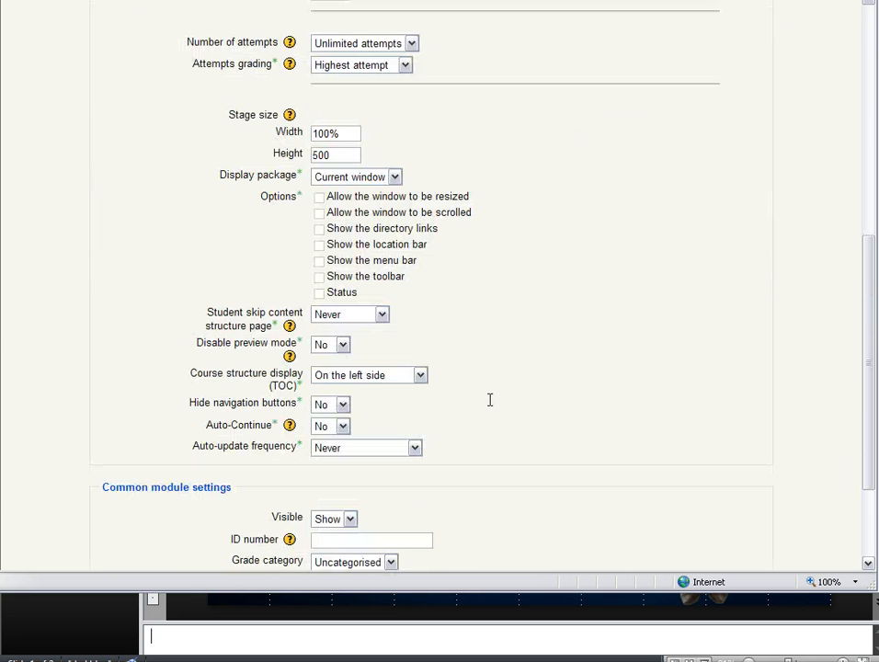
scroll(443, 329, down, 2)
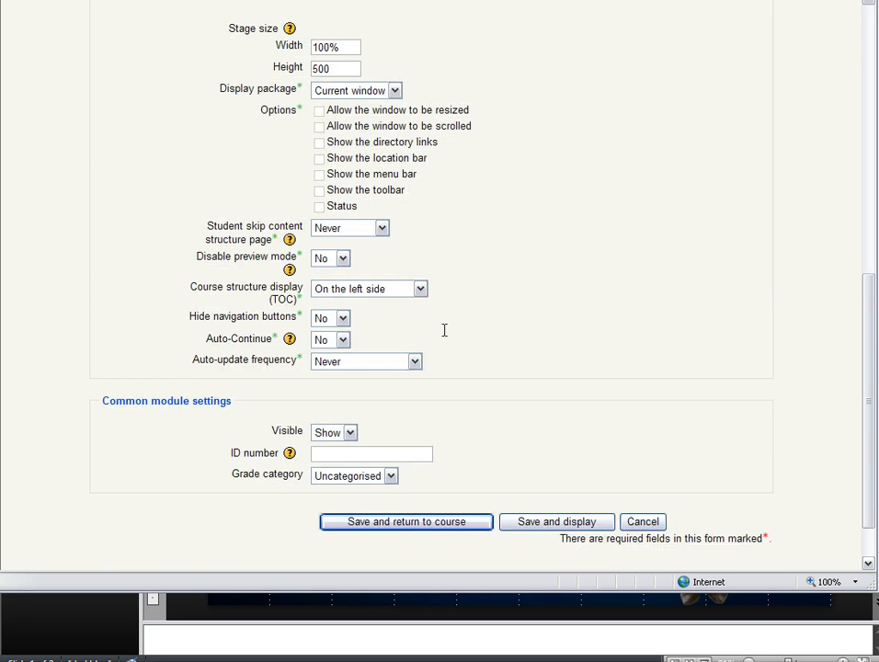
scroll(444, 329, down, 2)
click(425, 464)
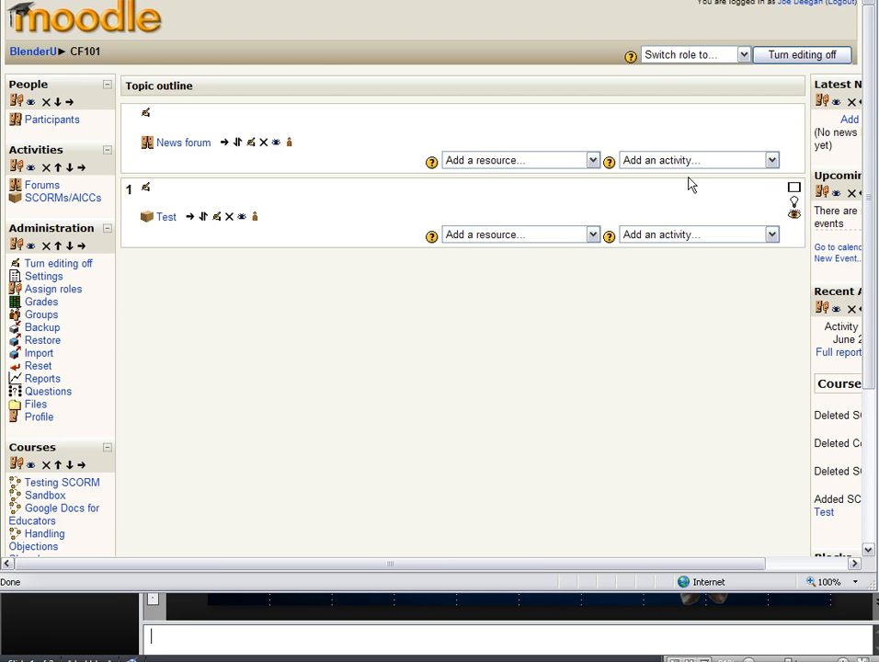
- Switch to the Student role and launch the Test activity in Normal mode
click(701, 55)
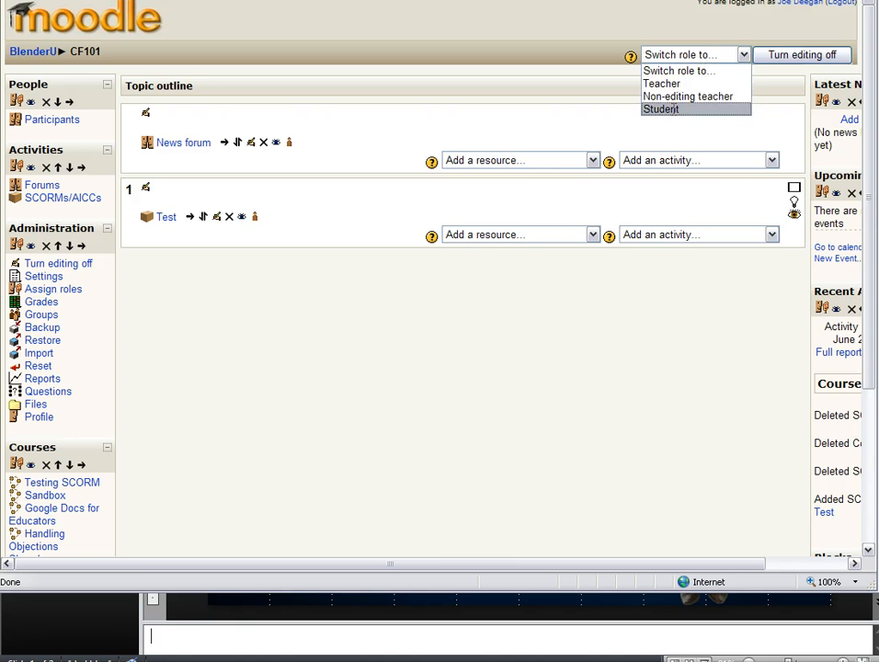
click(664, 108)
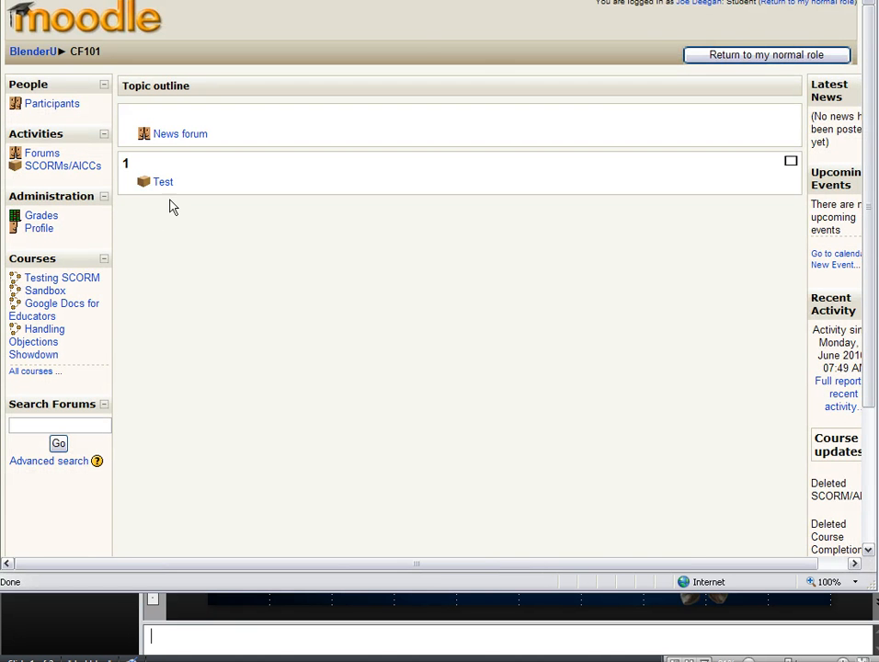
click(164, 184)
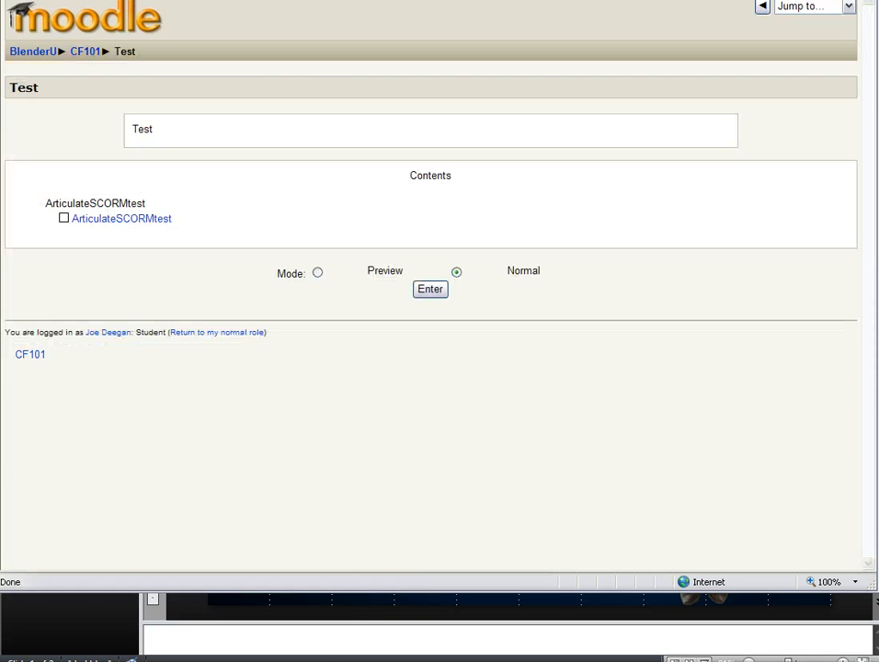
click(432, 289)
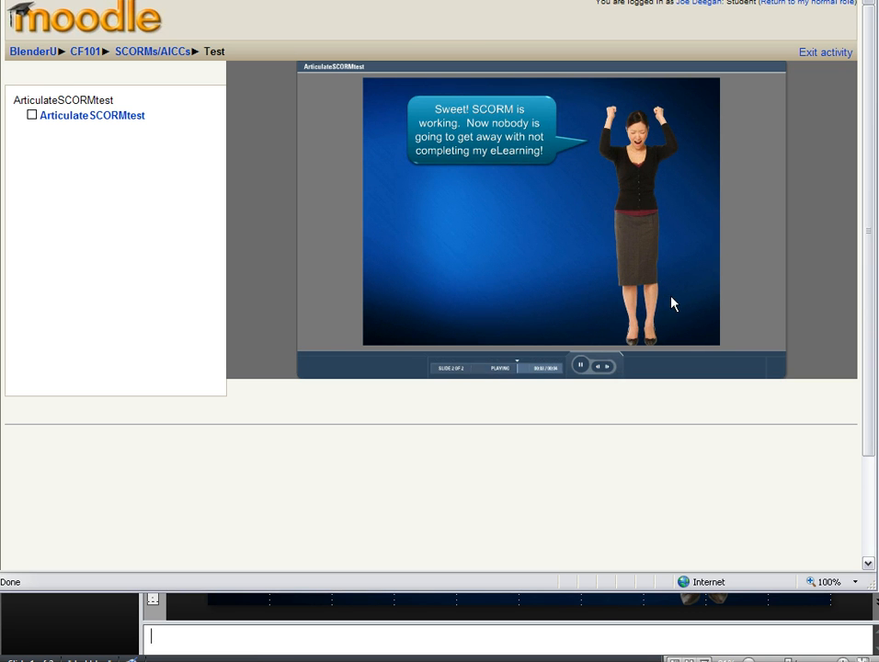
- Exit the Test activity and open the course grades as a student
click(809, 55)
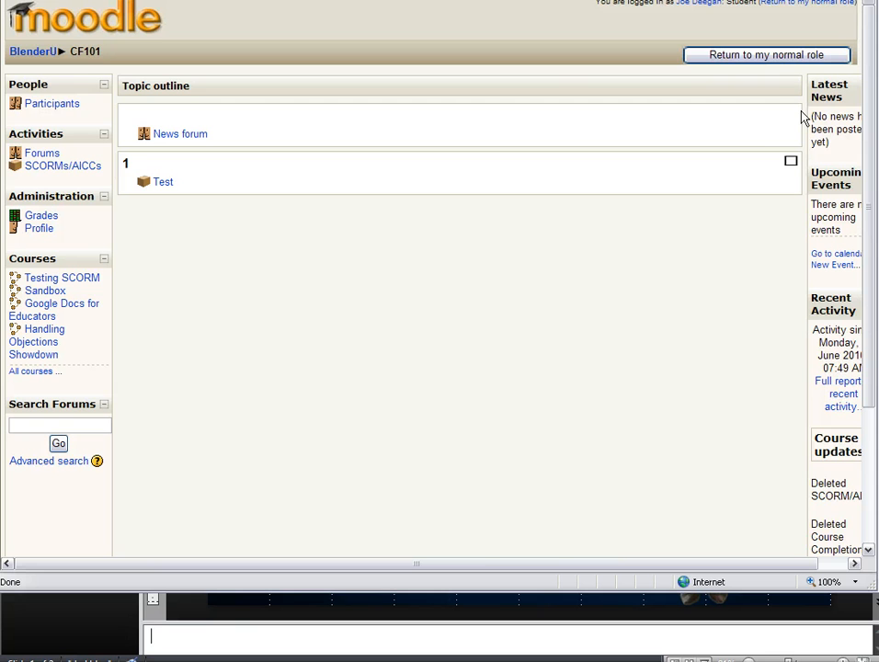
click(41, 216)
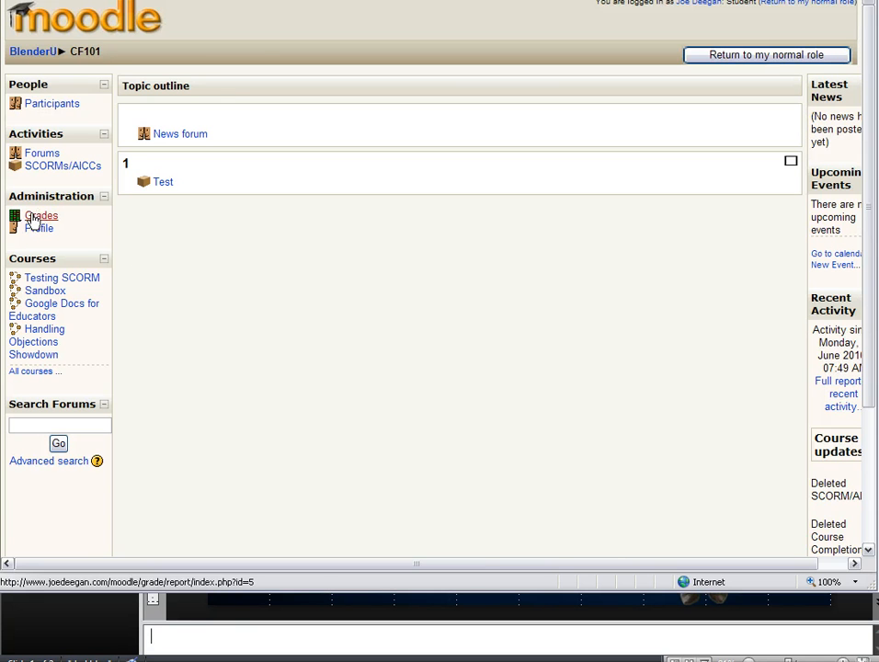